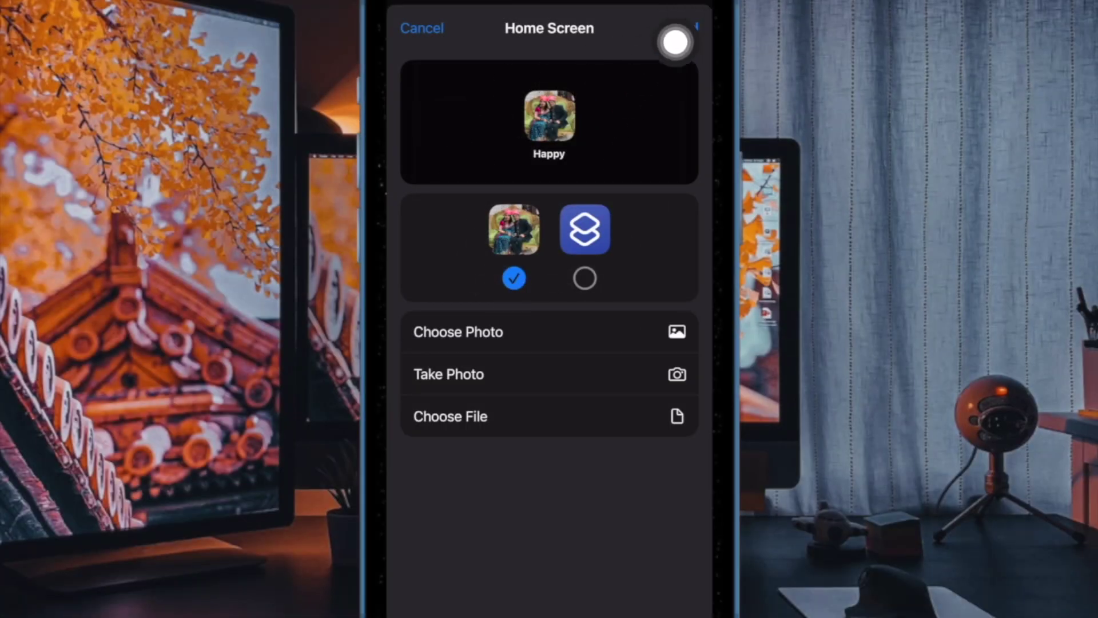
Step: Add the Happy photo-icon shortcut to the home screen and call Happy from it
{"action": "left_click", "coordinate": [686, 28]}
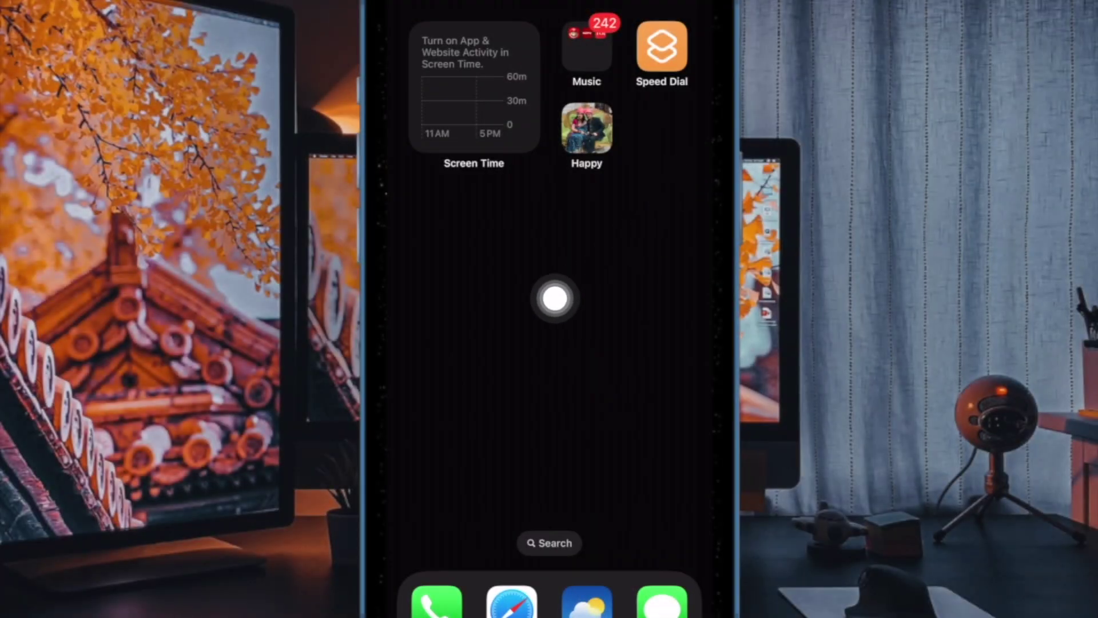
{"action": "left_click", "coordinate": [587, 129]}
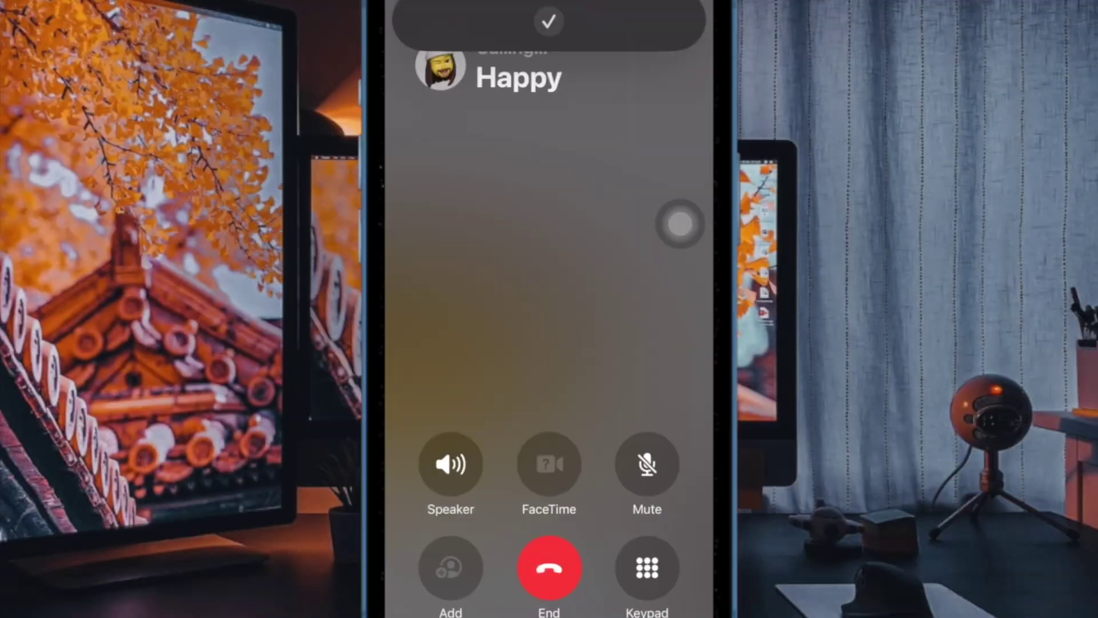